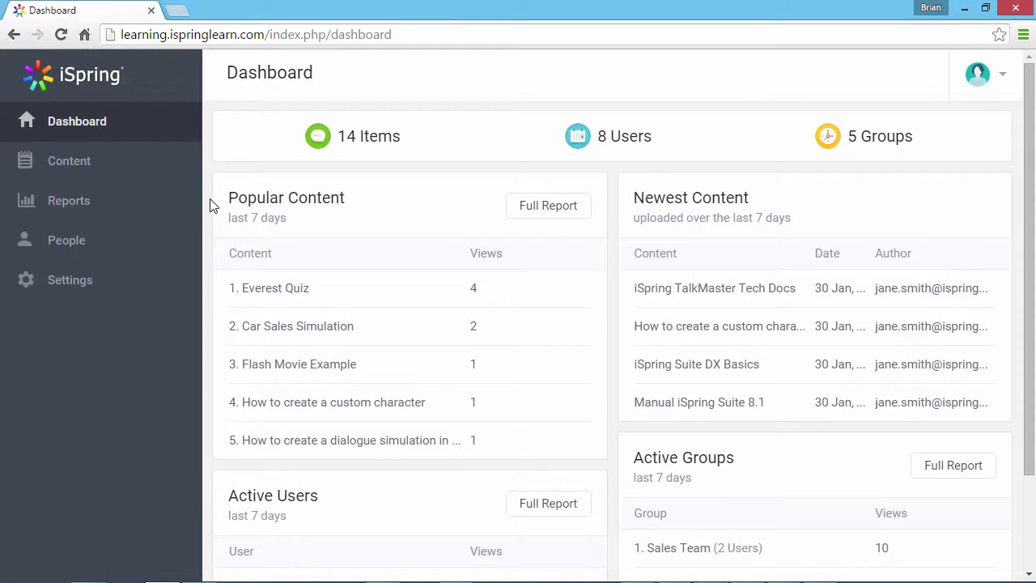
# Go to the Reports page and scroll through its five report groups
pyautogui.click(163, 202)
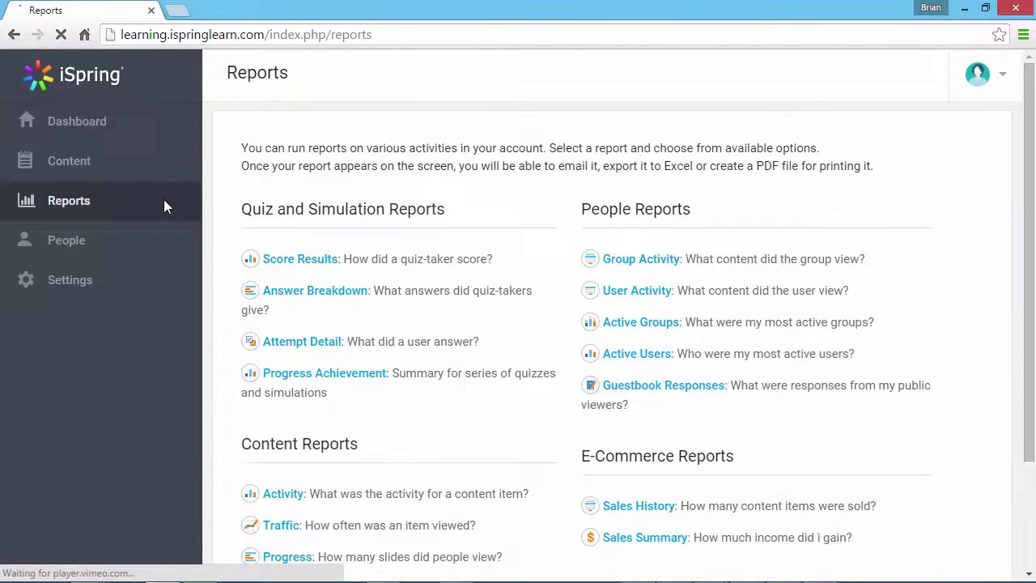
pyautogui.moveTo(1033, 215); pyautogui.dragTo(1033, 288)
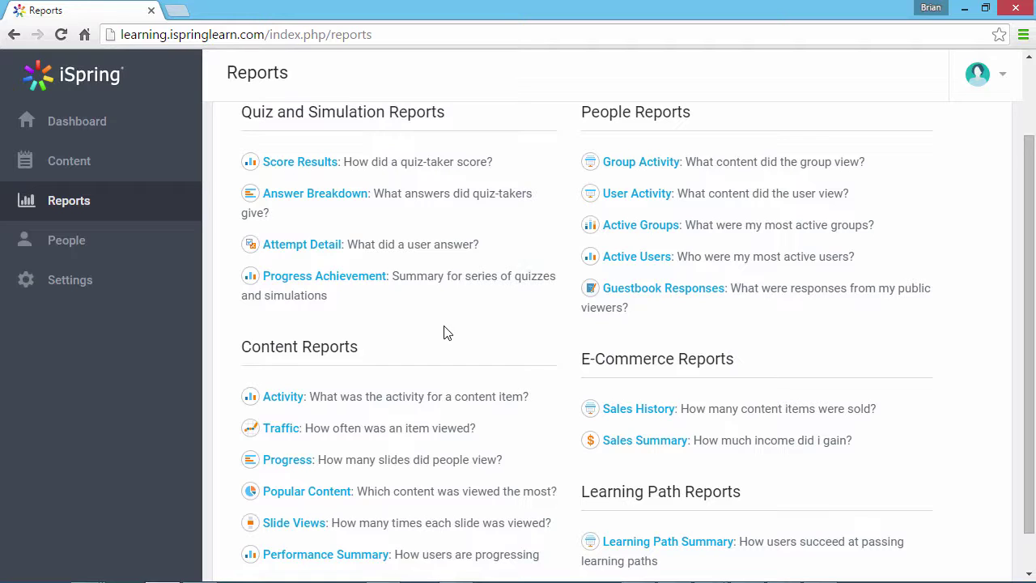
# Start a Content Activity report and select Everest Quiz, showing archived items
pyautogui.click(279, 403)
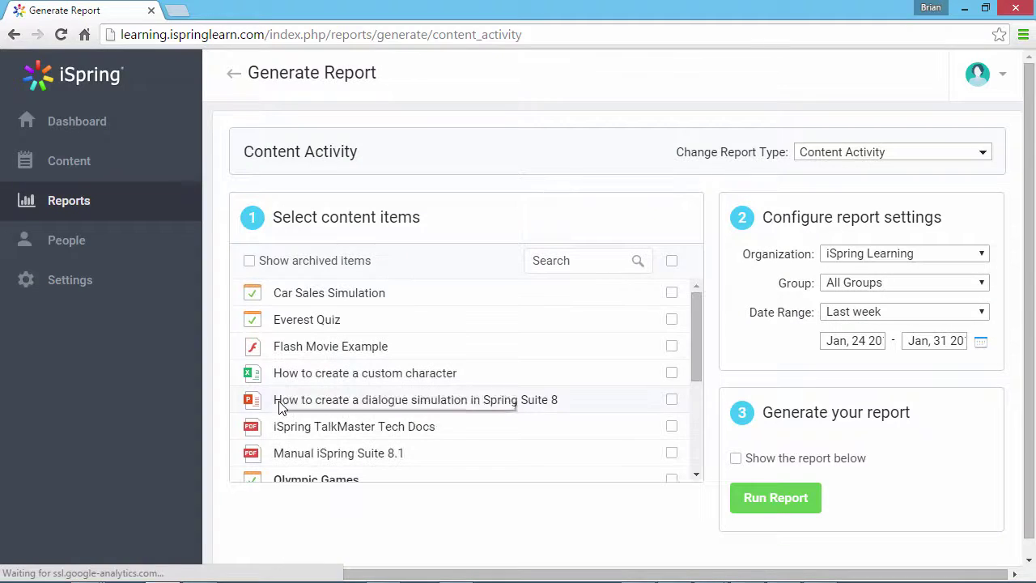
pyautogui.click(249, 262)
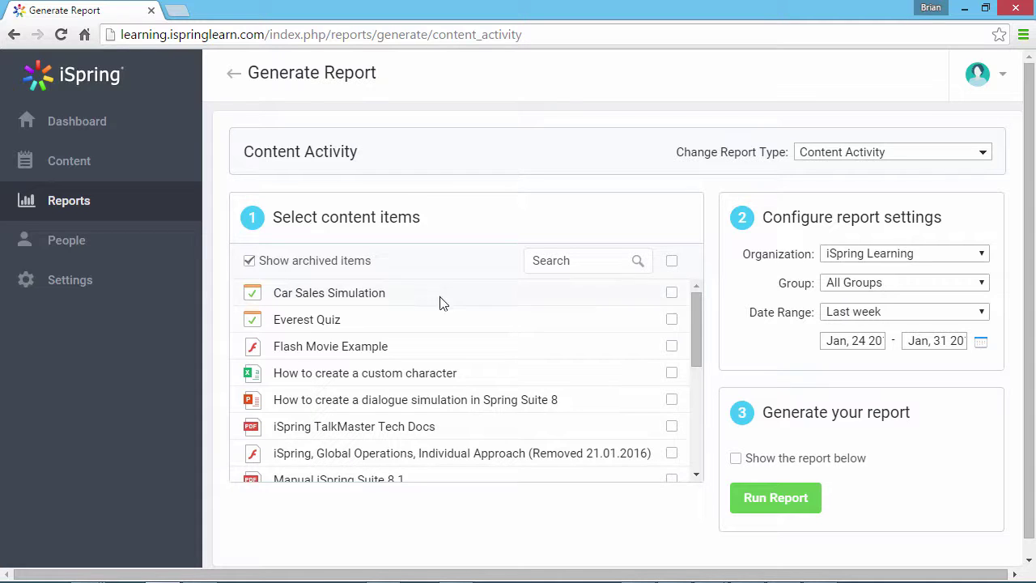
pyautogui.click(443, 322)
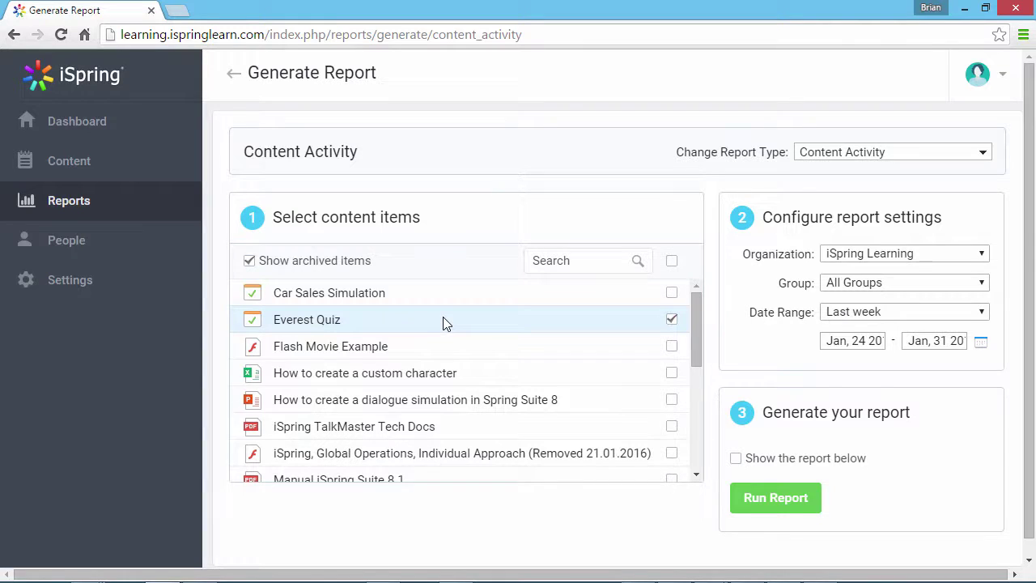
# Limit the report to Product Development for last week and display it on the page
pyautogui.click(872, 288)
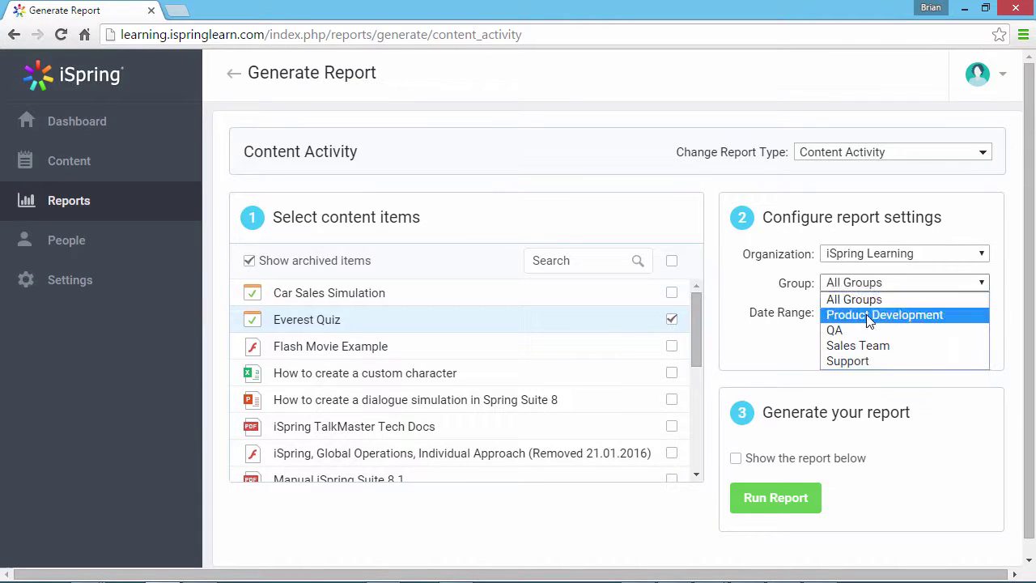
pyautogui.click(869, 315)
pyautogui.click(867, 314)
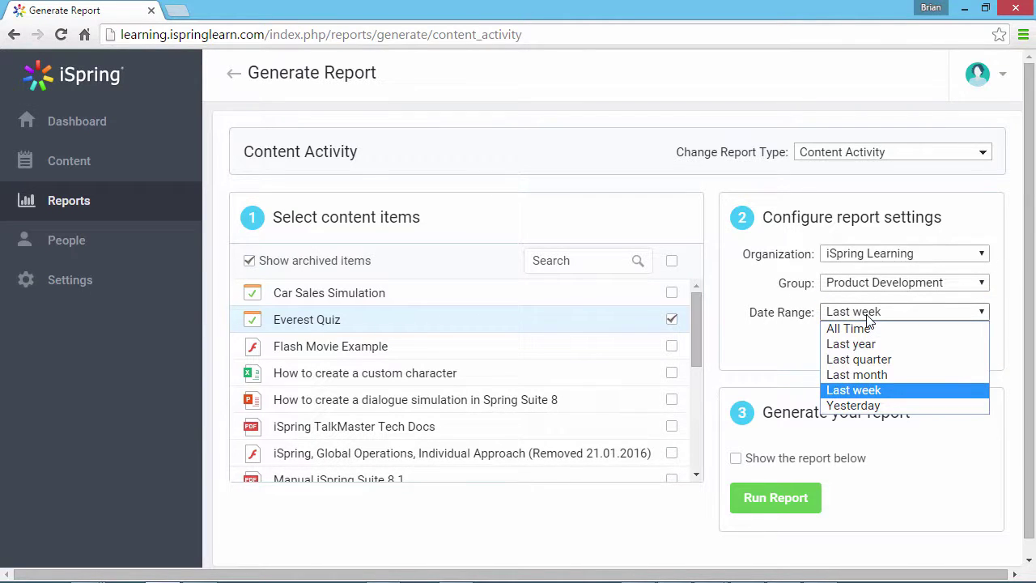
pyautogui.click(863, 395)
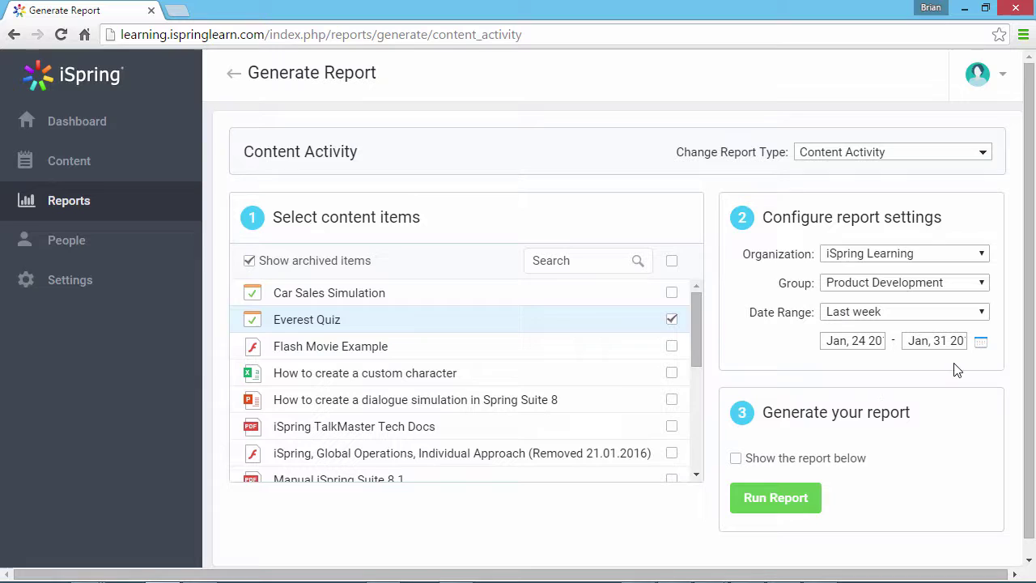
pyautogui.click(983, 345)
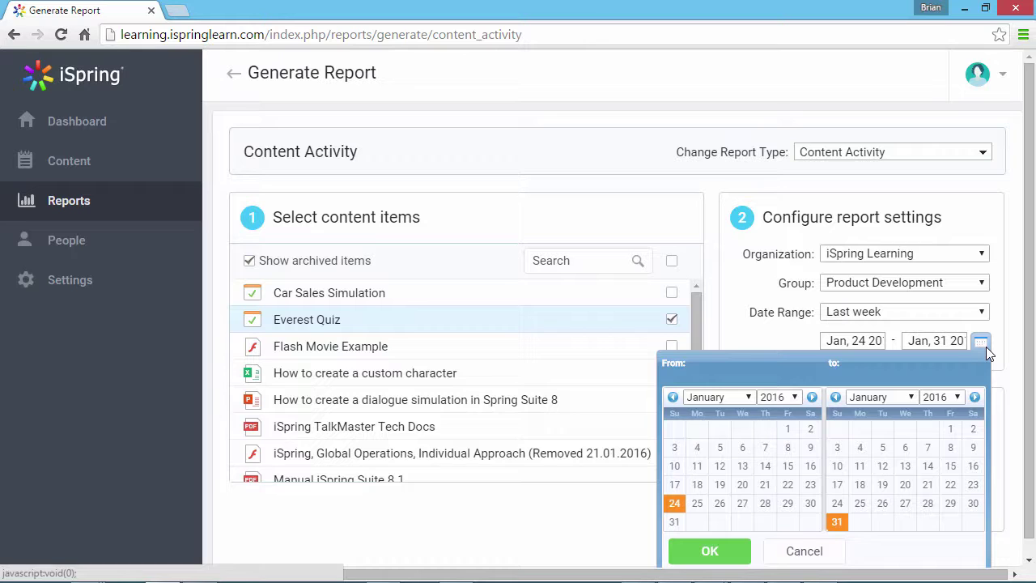
pyautogui.click(982, 345)
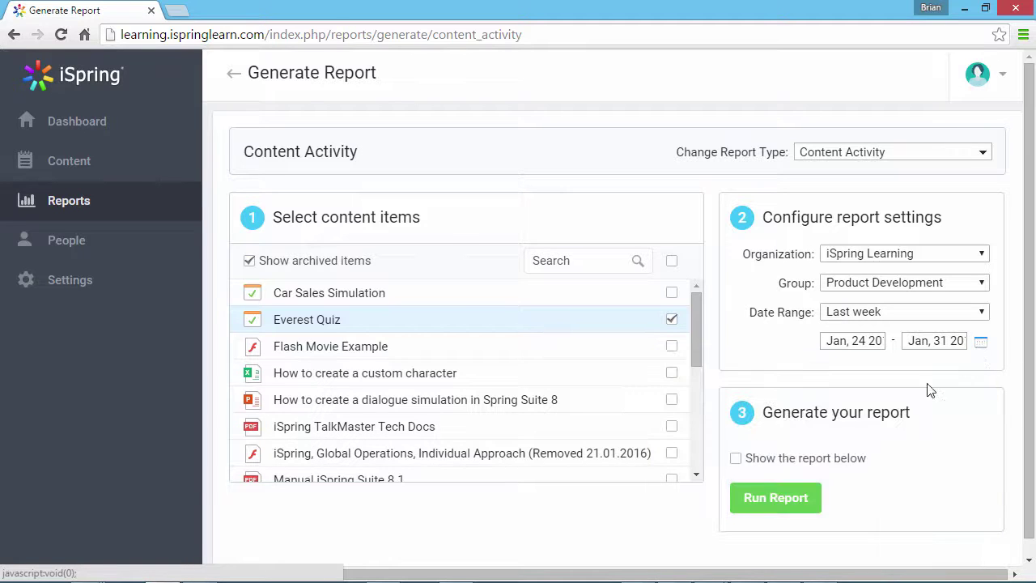
pyautogui.click(737, 460)
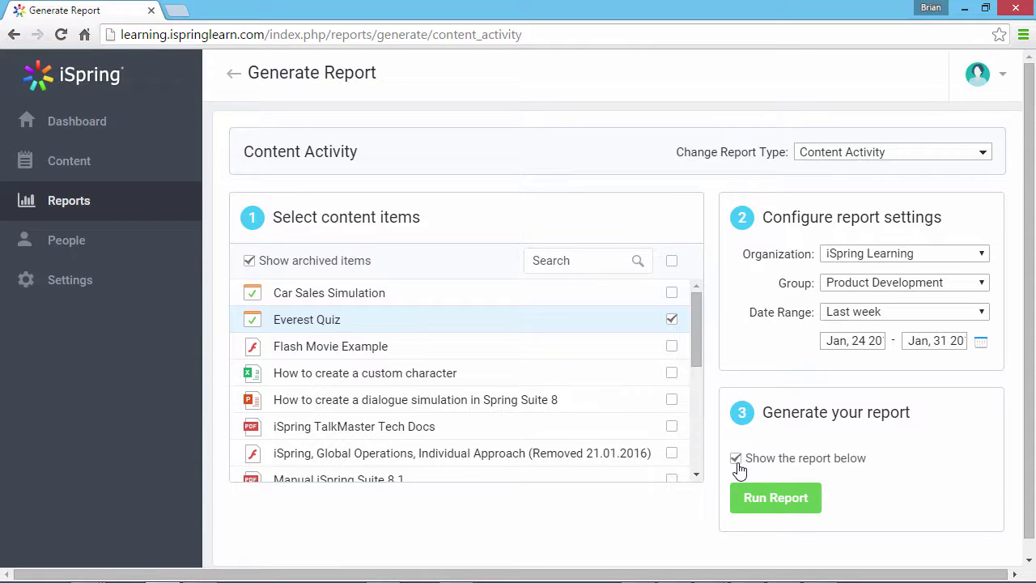
# Run the report and scroll to the Everest Quiz attempt: 21.43% against 50% passing
pyautogui.click(775, 500)
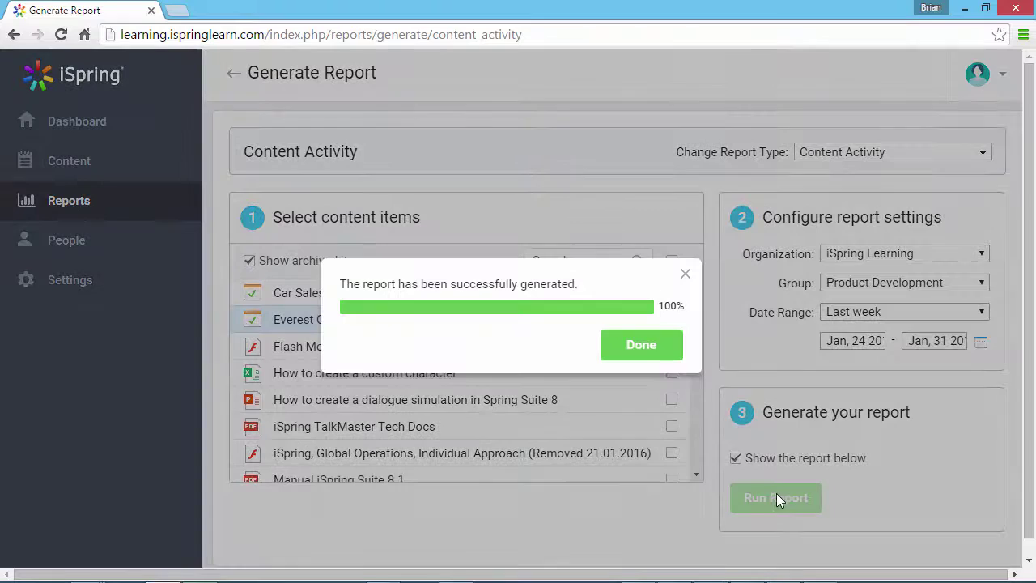
pyautogui.click(648, 356)
pyautogui.scroll(-3, 786, 412)
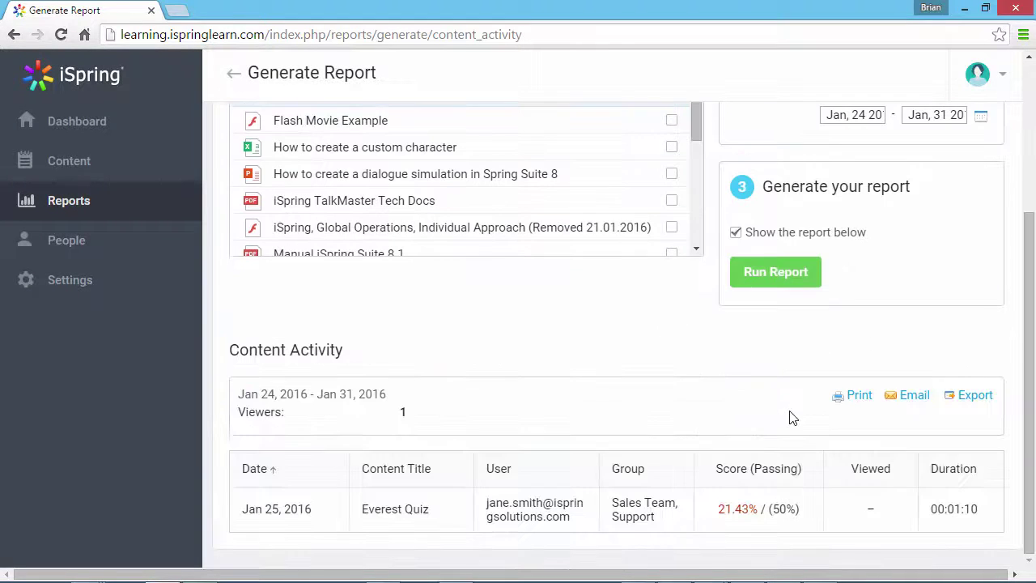
pyautogui.scroll(3, 792, 418)
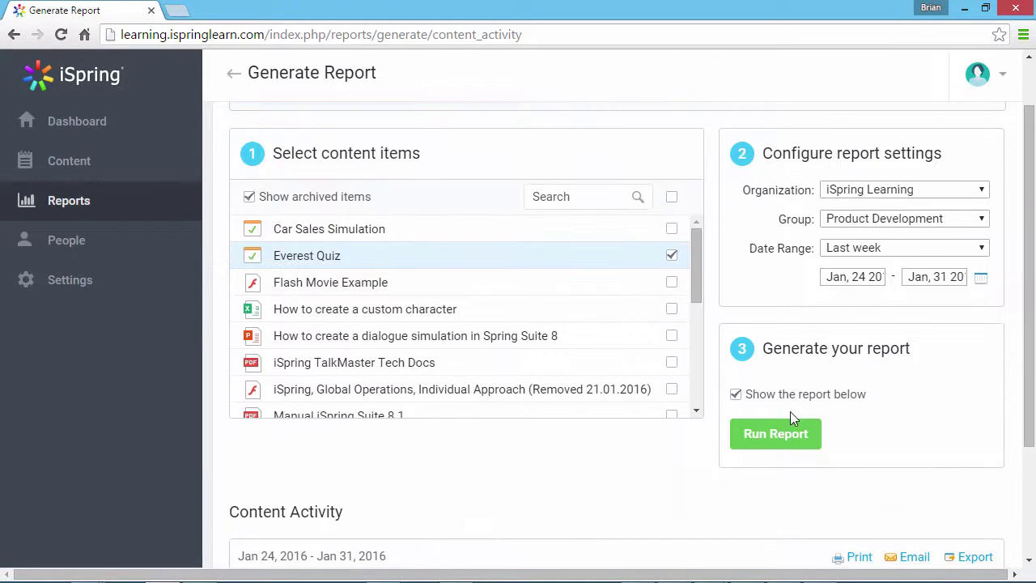
pyautogui.scroll(-3, 792, 417)
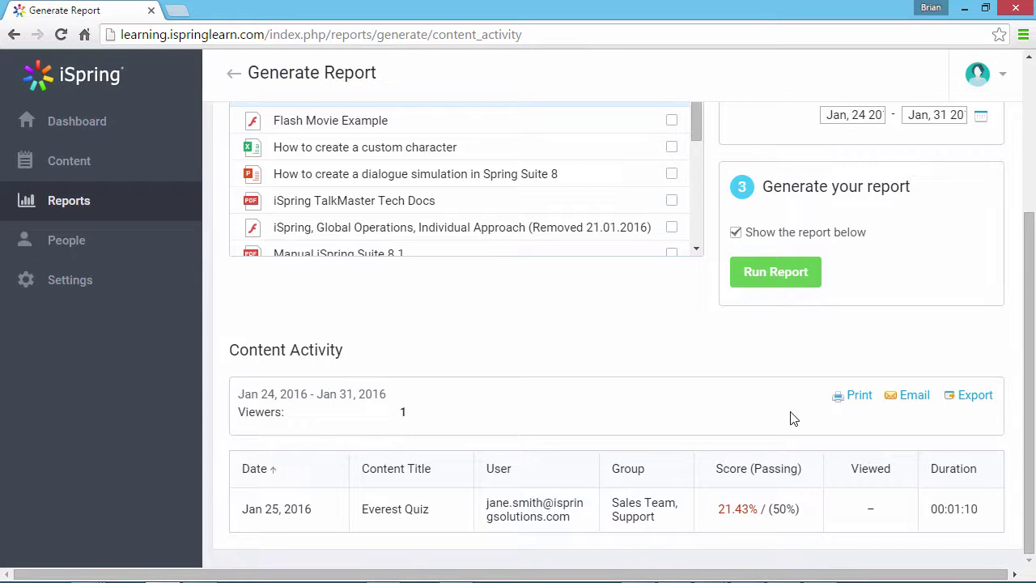
# Print the Content Activity report and close the export confirmation
pyautogui.click(856, 402)
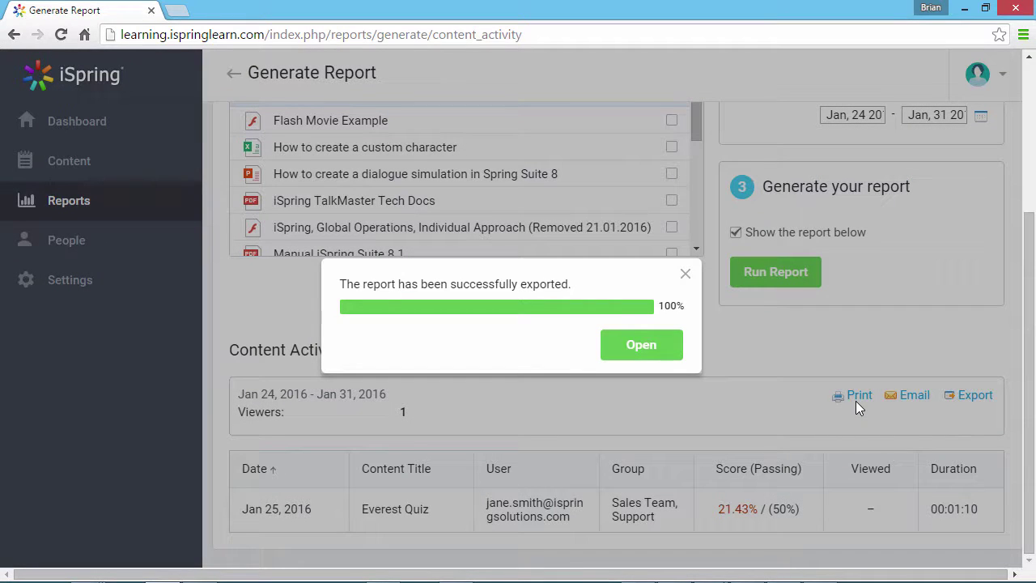
pyautogui.click(685, 275)
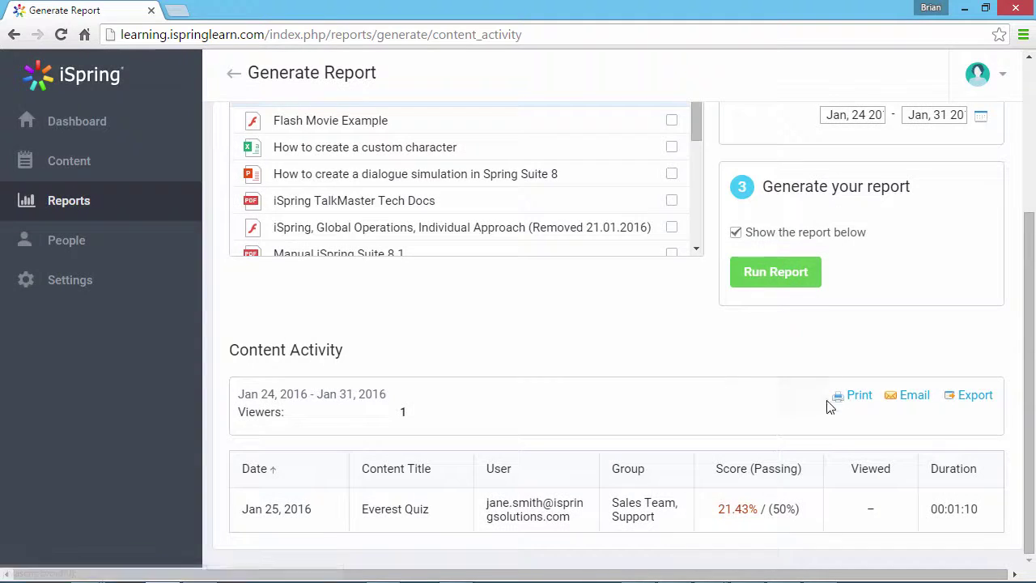
# Start emailing the report to a pasted extra address plus the Product Development and QA groups
pyautogui.click(913, 398)
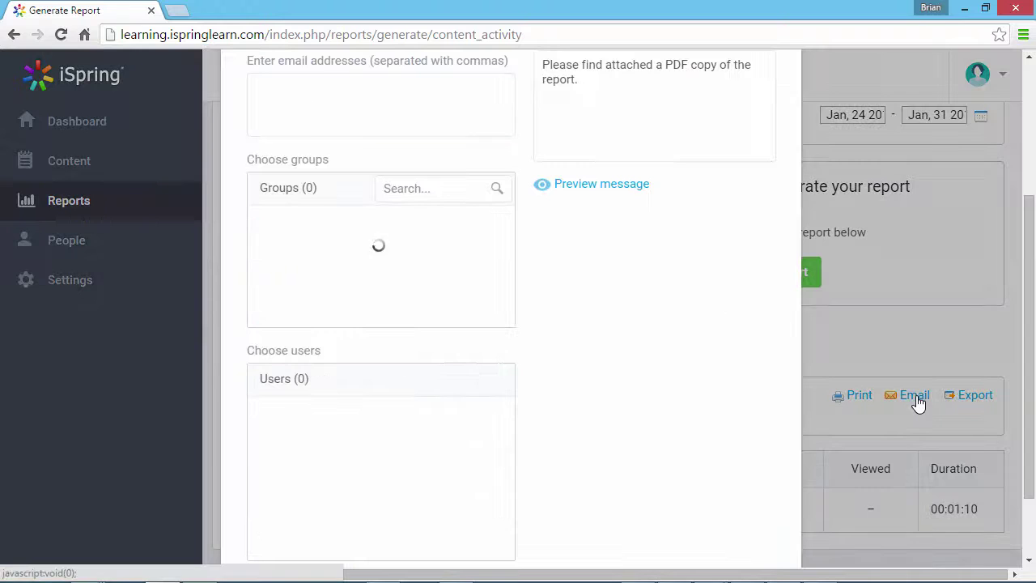
pyautogui.click(392, 93)
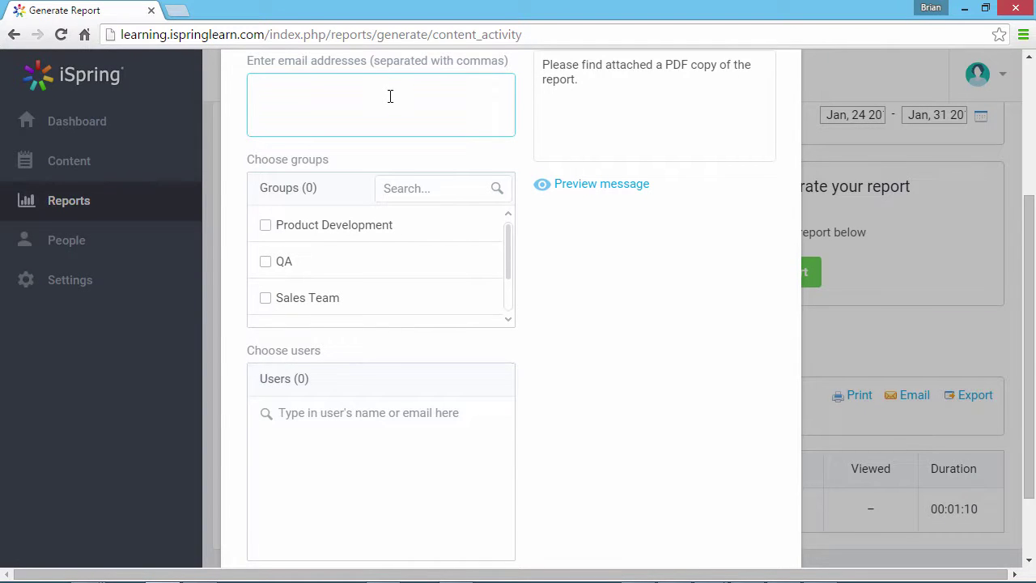
pyautogui.hotkey('ctrl', 'v')
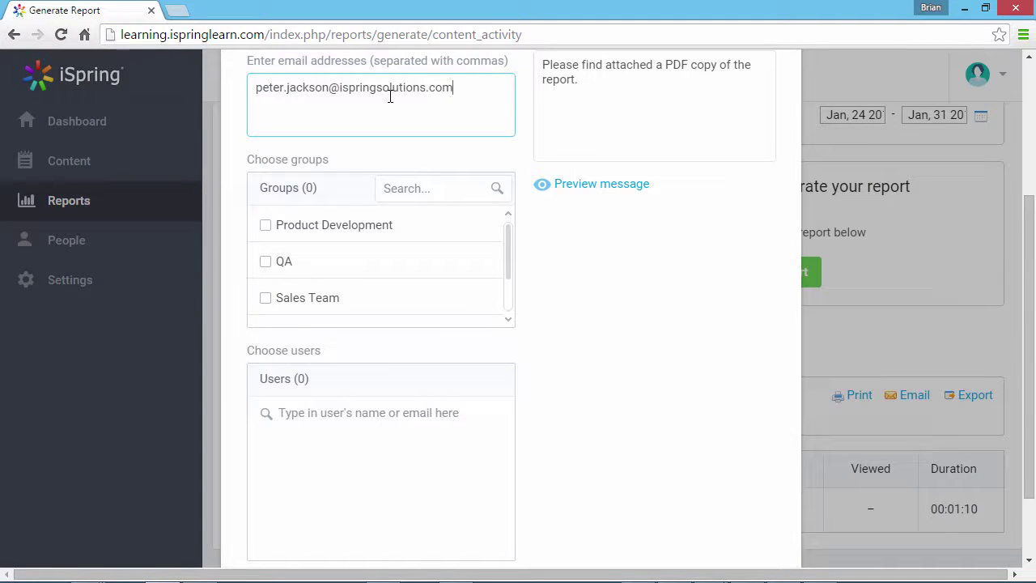
pyautogui.click(266, 226)
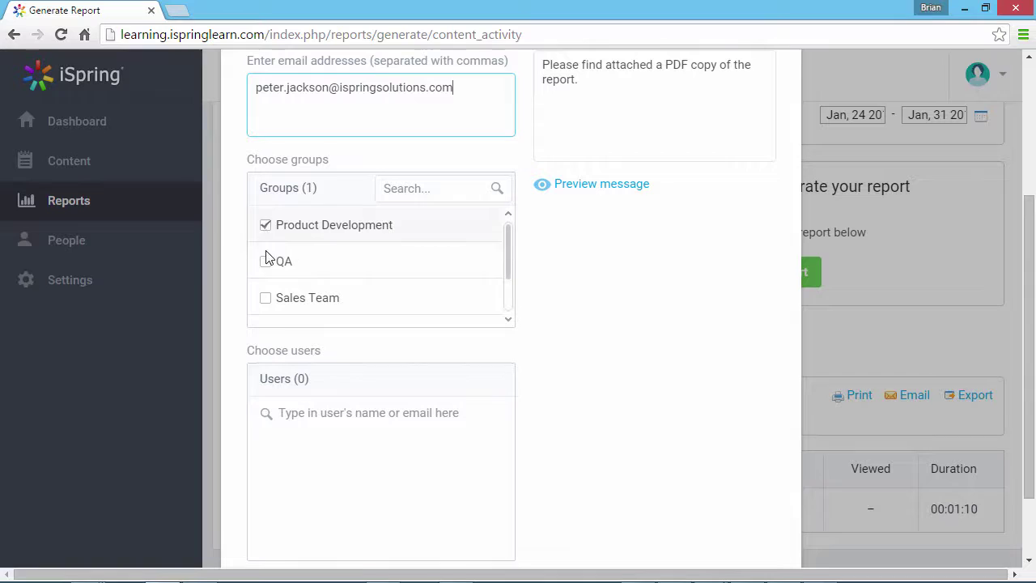
pyautogui.click(266, 261)
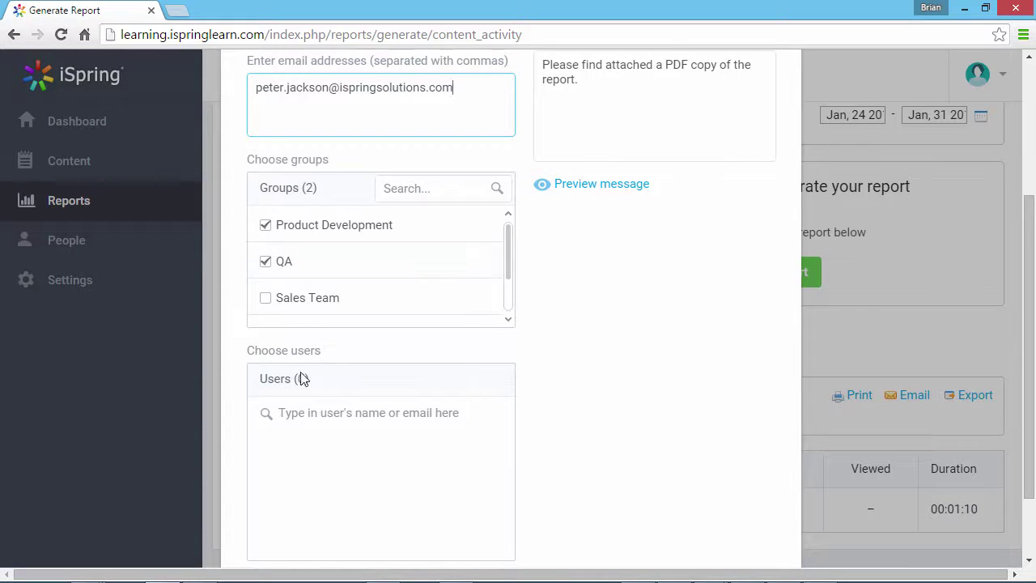
# Add one suggested user as a recipient, then send the emails and confirm
pyautogui.click(305, 434)
pyautogui.write('j')
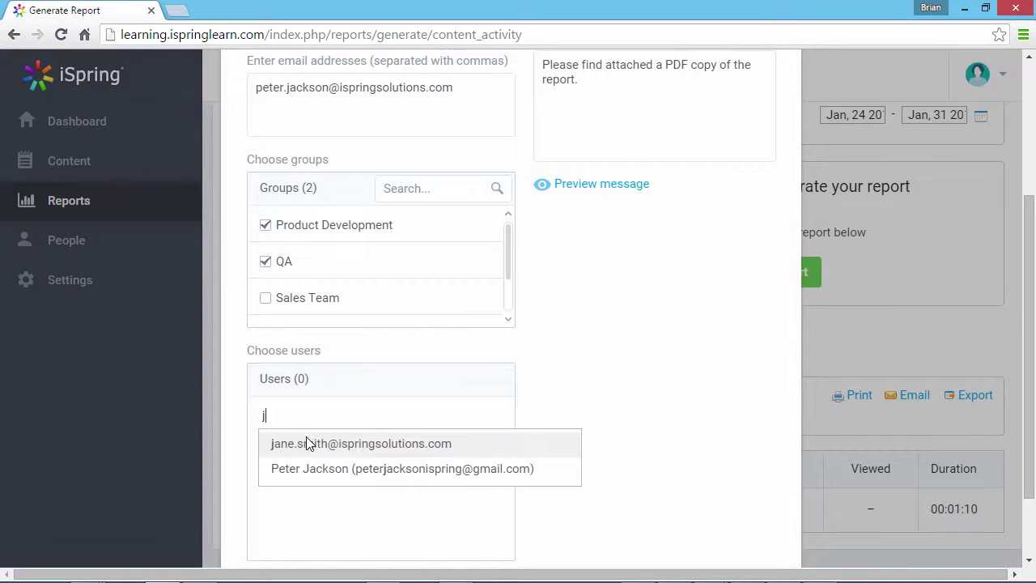
pyautogui.click(308, 439)
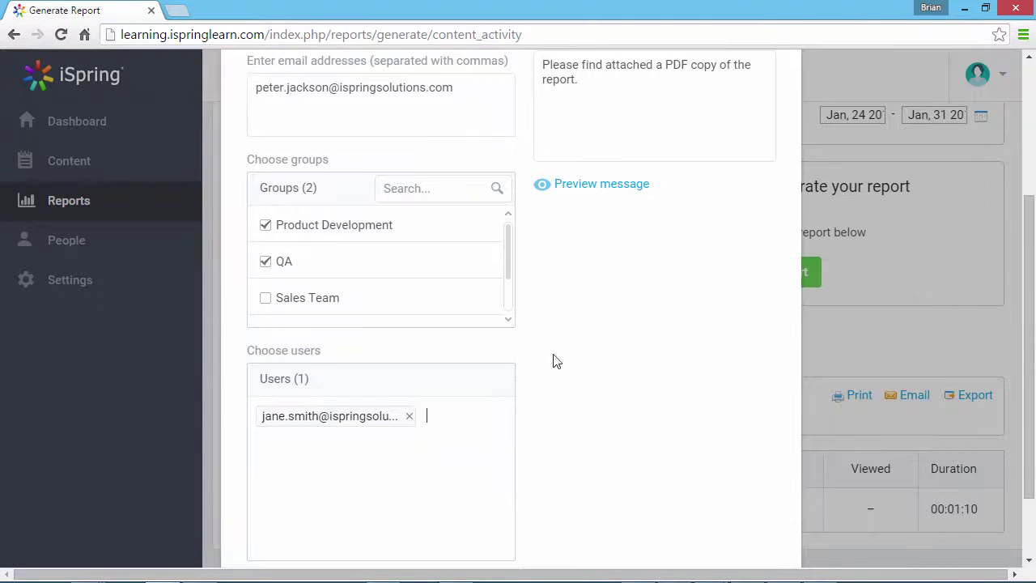
pyautogui.moveTo(624, 102); pyautogui.dragTo(531, 50)
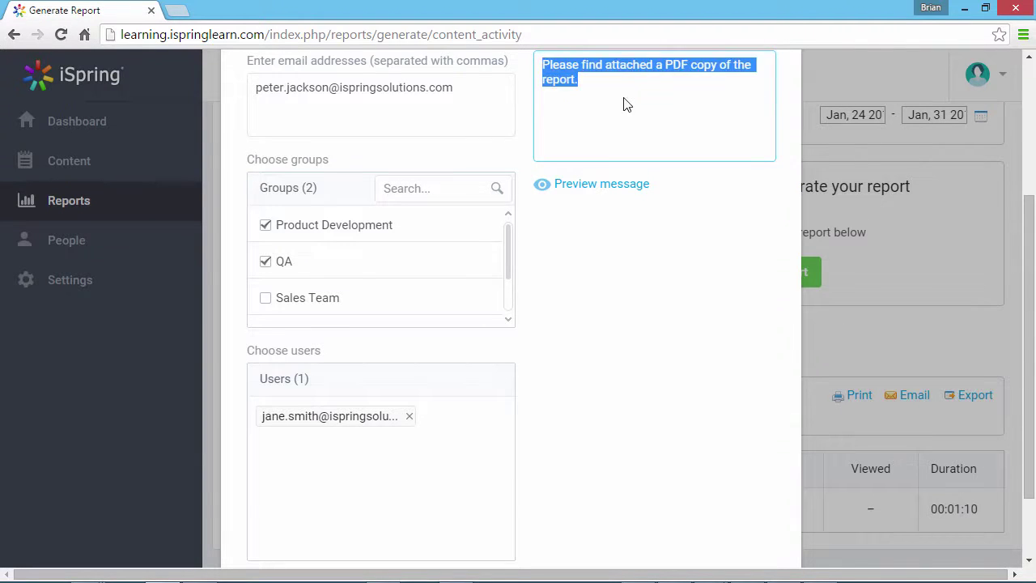
pyautogui.scroll(1, 623, 106)
pyautogui.scroll(-2, 614, 182)
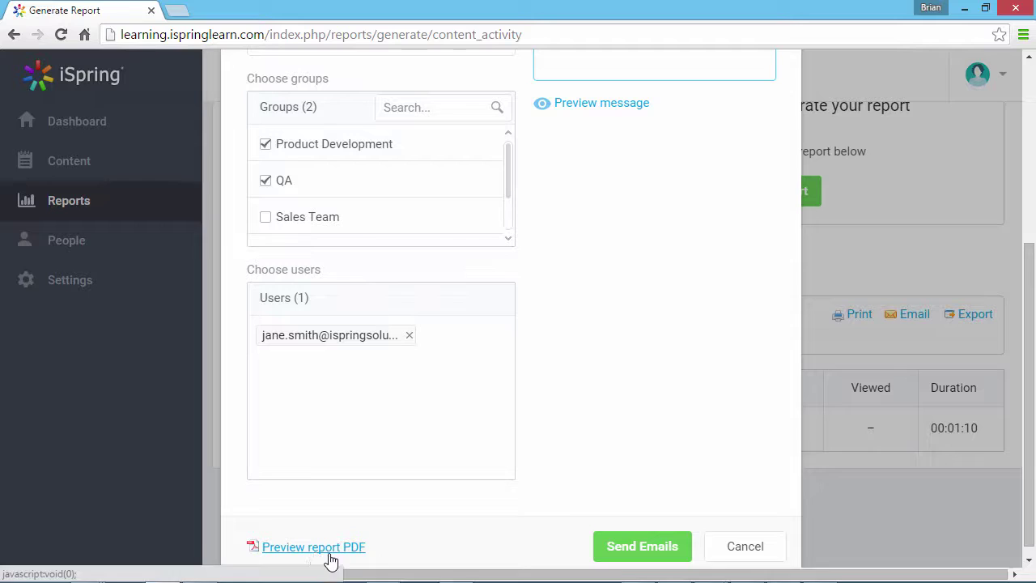
pyautogui.click(630, 543)
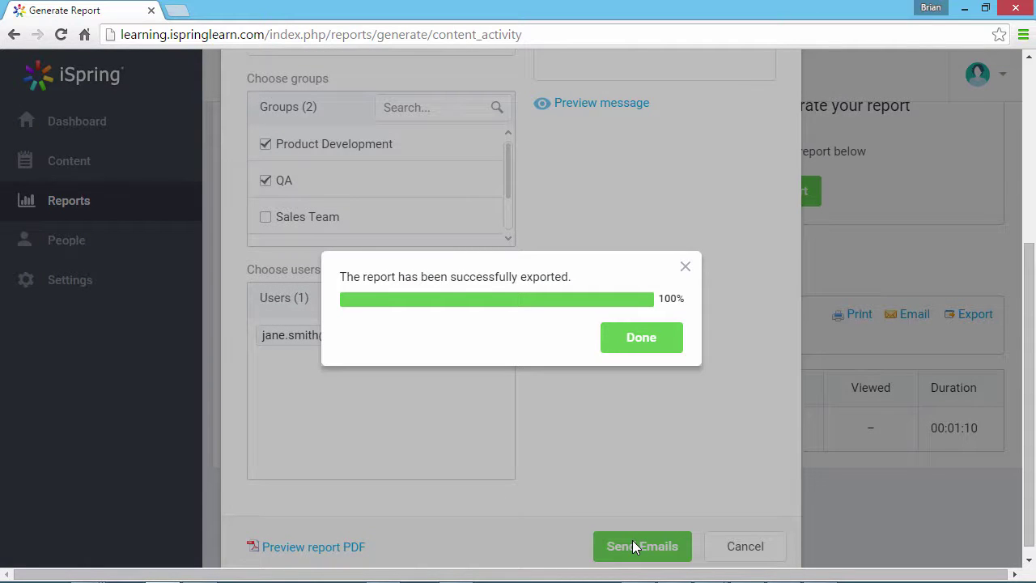
pyautogui.click(658, 337)
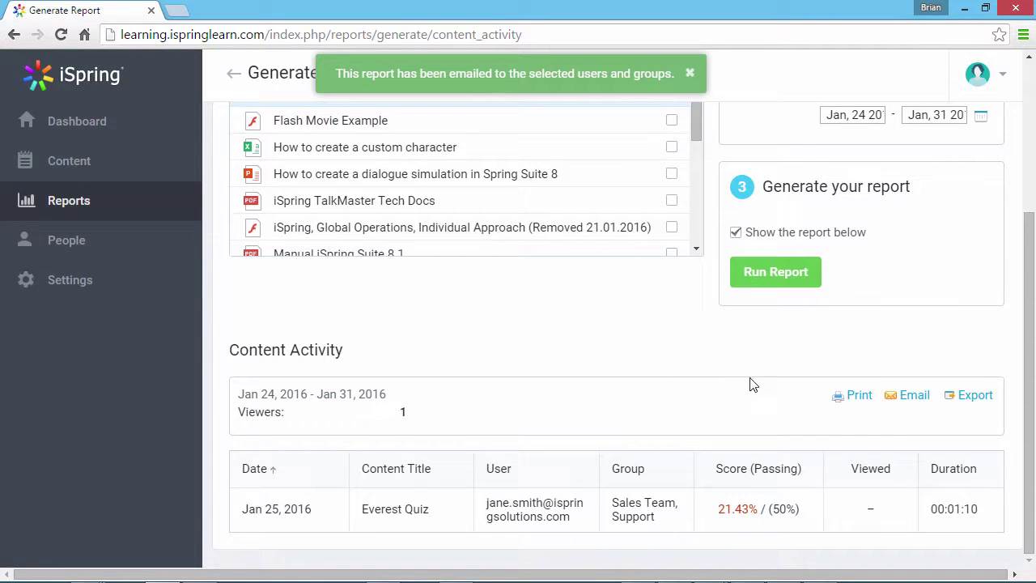
# Show the report's Export dropdown with CSV, XML and PDF formats
pyautogui.click(976, 400)
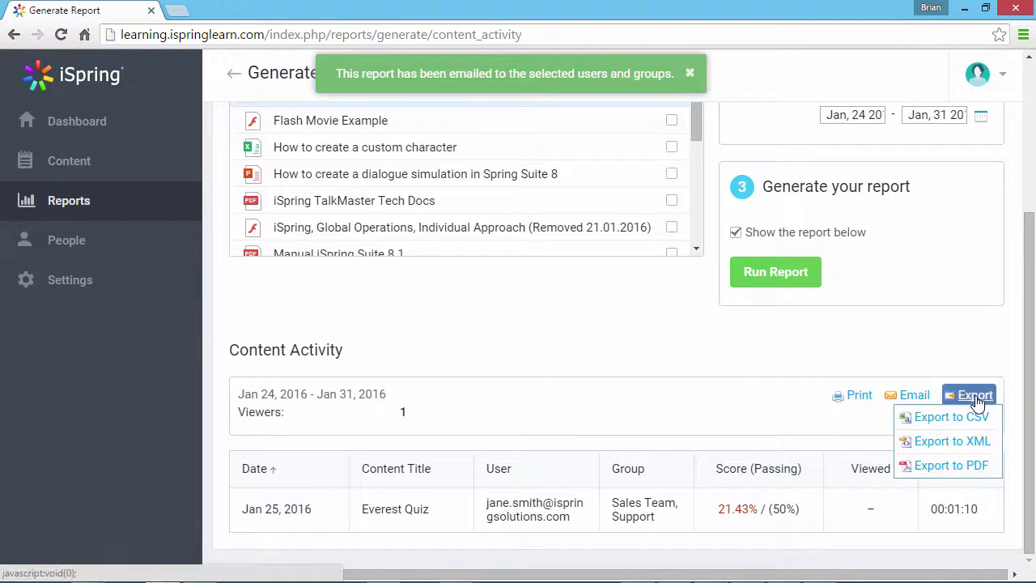